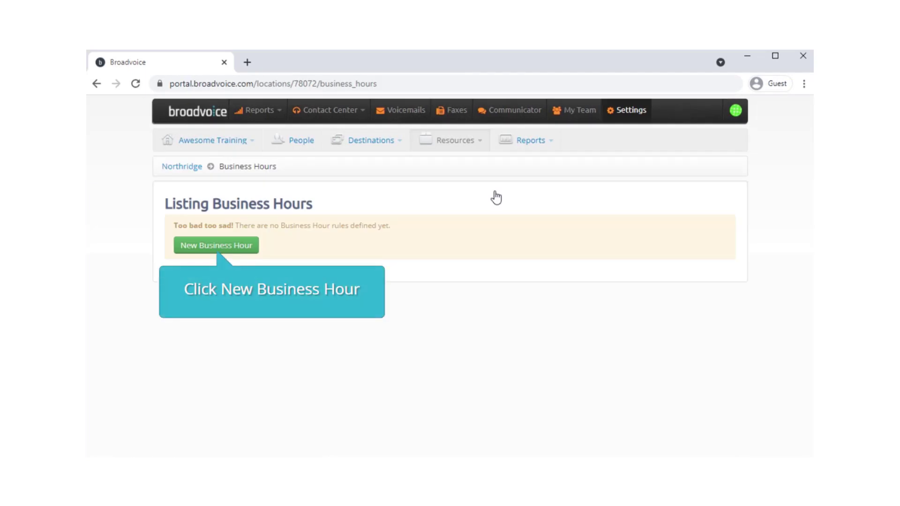
Create a new business hour rule and name it "Regular Business Hours".
{"action": "left_click", "coordinate": [225, 245]}
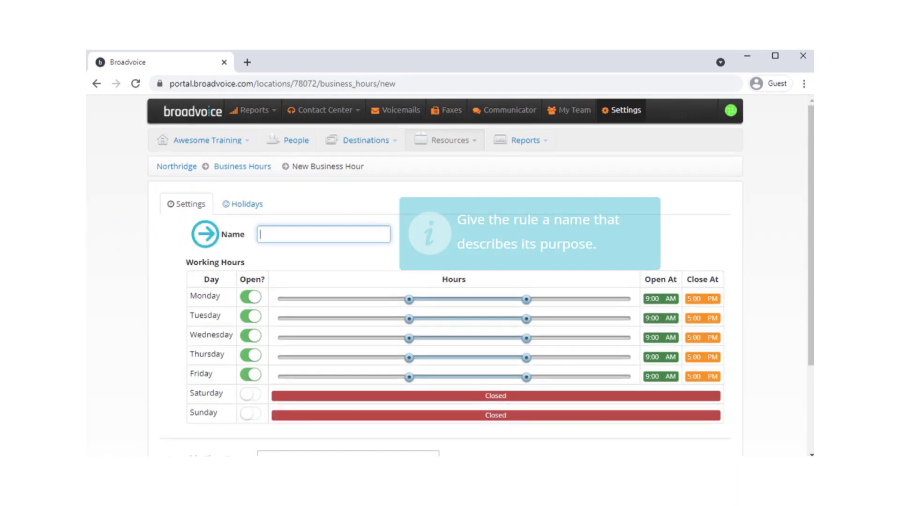
{"action": "type", "text": "Re"}
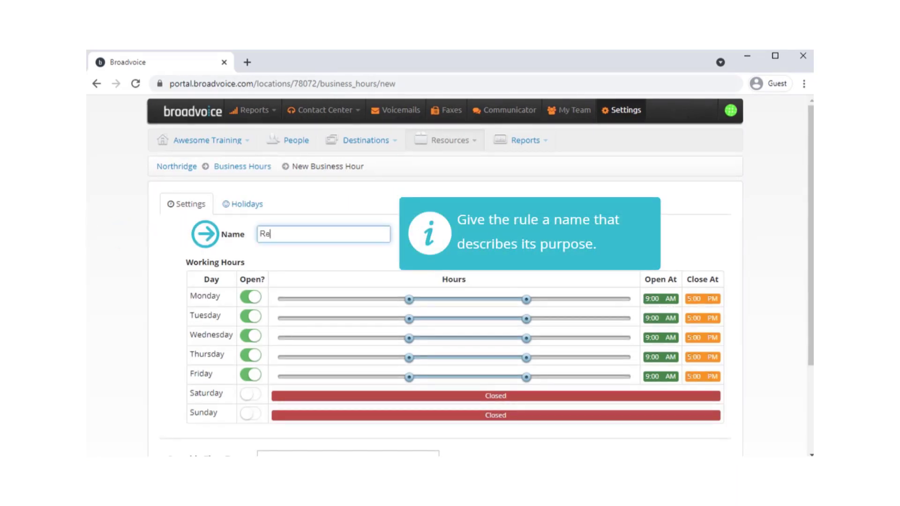
{"action": "type", "text": "gular Busines"}
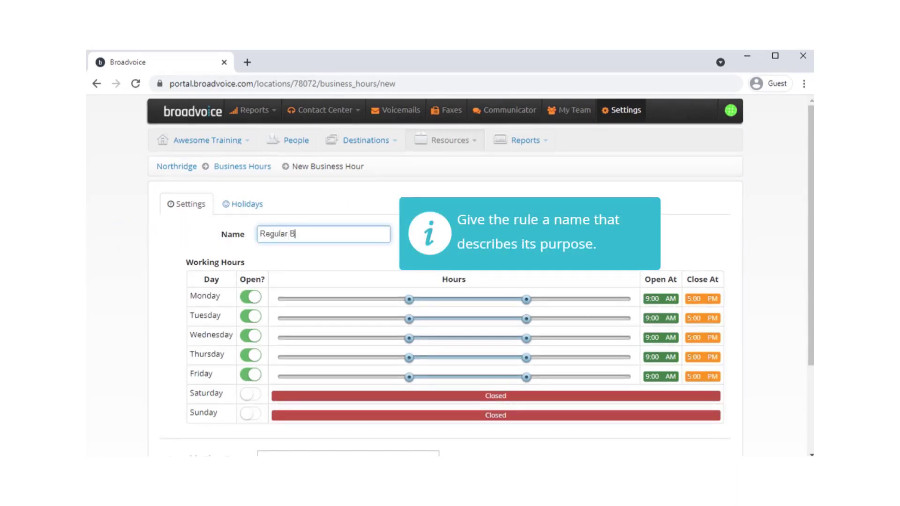
{"action": "type", "text": "s Hours"}
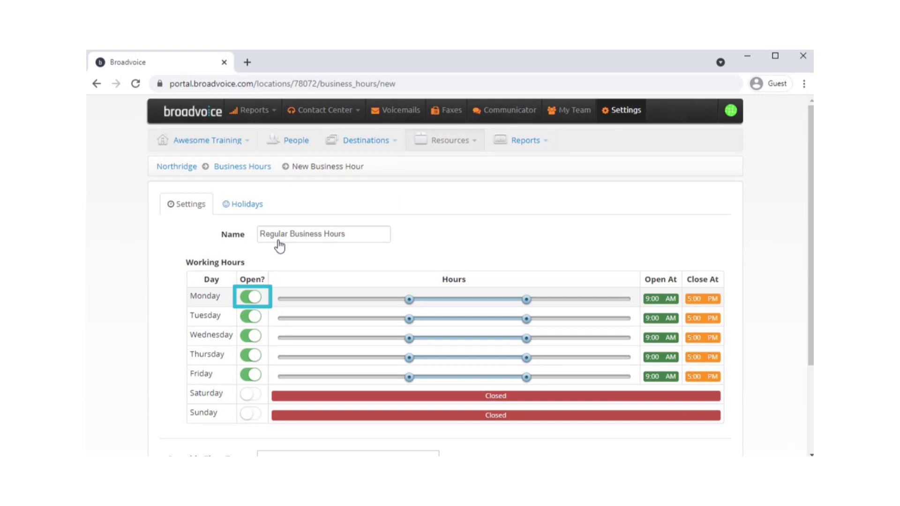
Set Monday to Friday hours to 8 AM–6:30 PM, and open Saturday from 12 PM to 5 PM.
{"action": "left_click", "coordinate": [244, 298]}
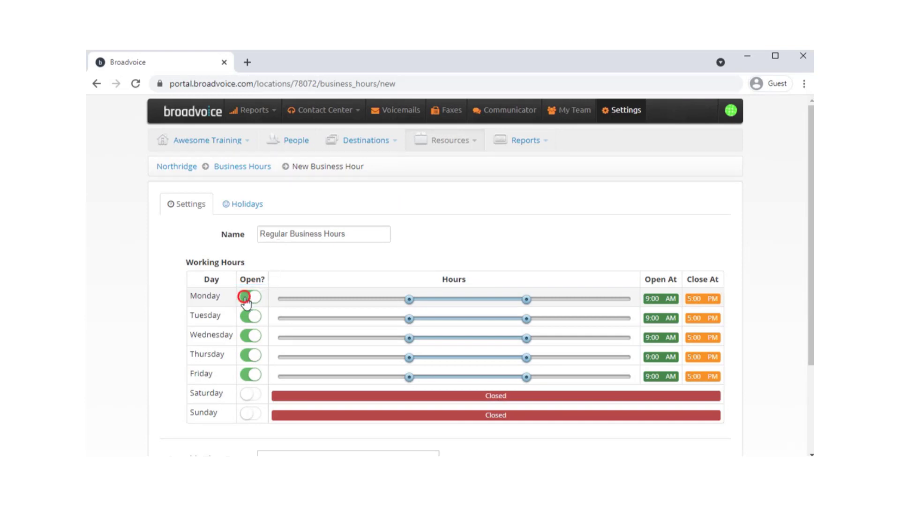
{"action": "left_click", "coordinate": [246, 299]}
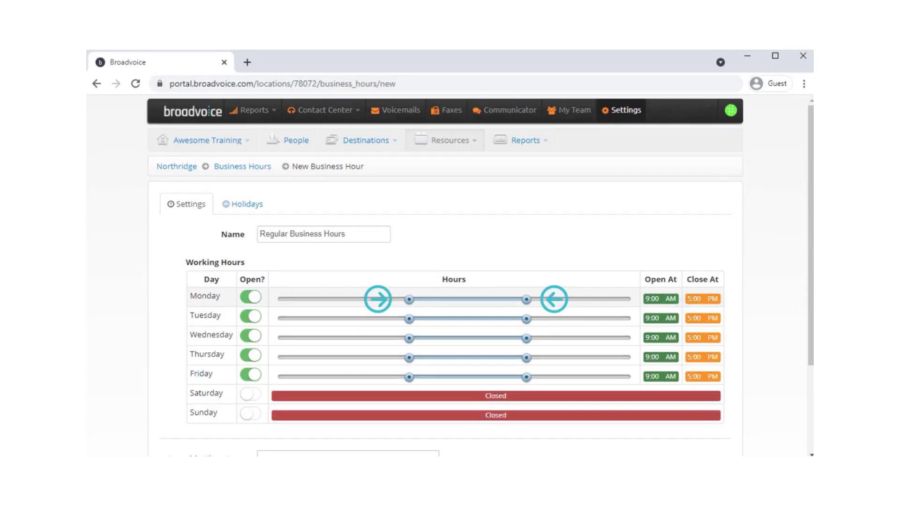
{"action": "left_click_drag", "start_coordinate": [408, 304], "coordinate": [397, 304]}
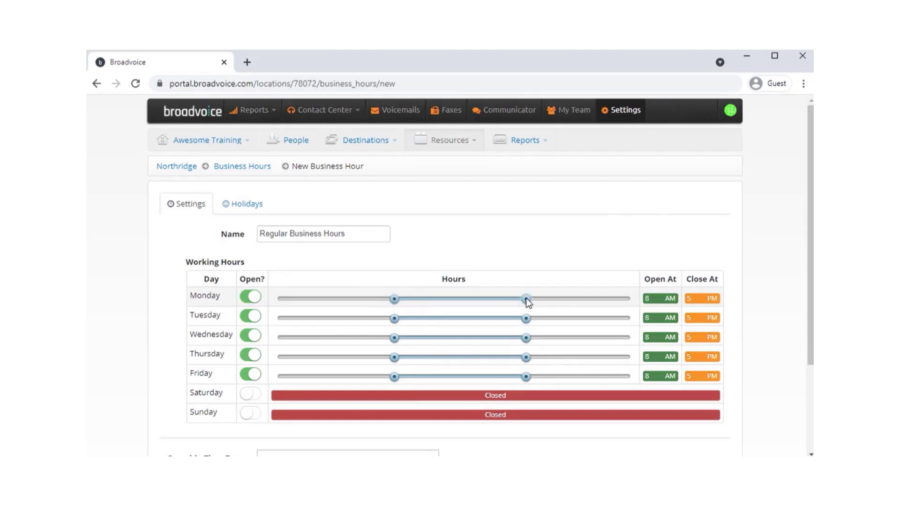
{"action": "left_click_drag", "start_coordinate": [526, 299], "coordinate": [548, 298]}
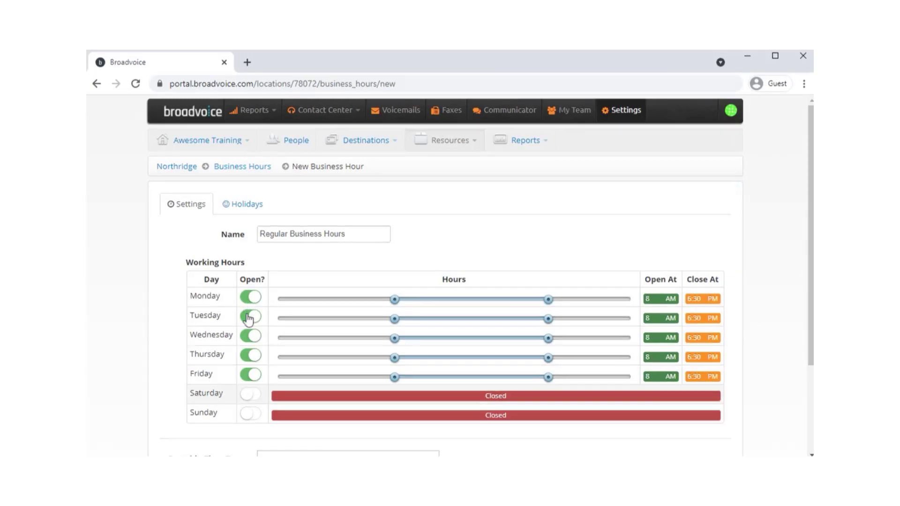
{"action": "left_click", "coordinate": [251, 396]}
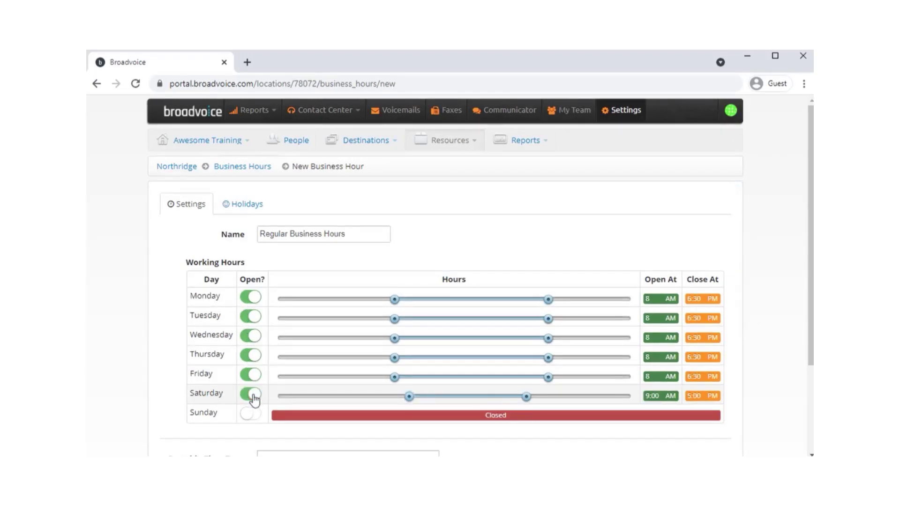
{"action": "left_click_drag", "start_coordinate": [409, 397], "coordinate": [453, 397]}
Allow the rule to be used as a destination for other resources and route open hours to the Captain's Person entry.
{"action": "scroll", "coordinate": [450, 277], "scroll_direction": "down", "scroll_amount": 3}
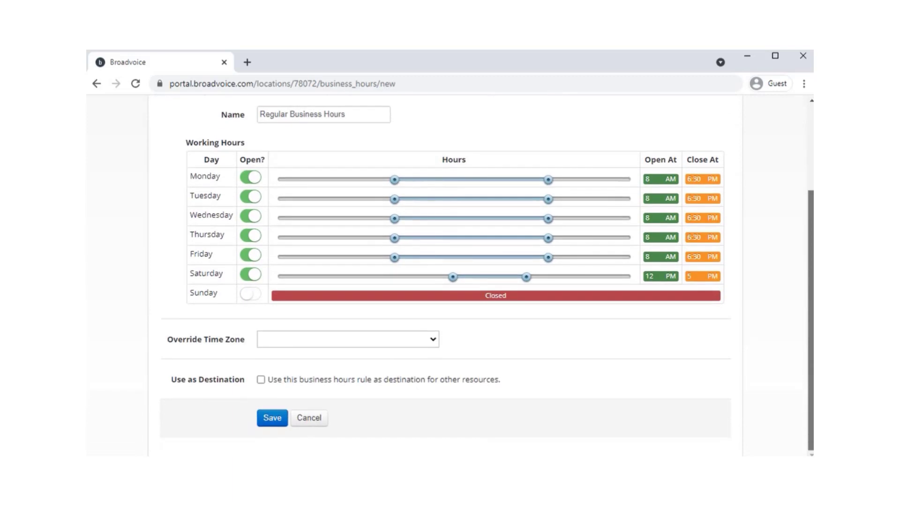
{"action": "left_click", "coordinate": [261, 380]}
{"action": "scroll", "coordinate": [804, 384], "scroll_direction": "down", "scroll_amount": 2}
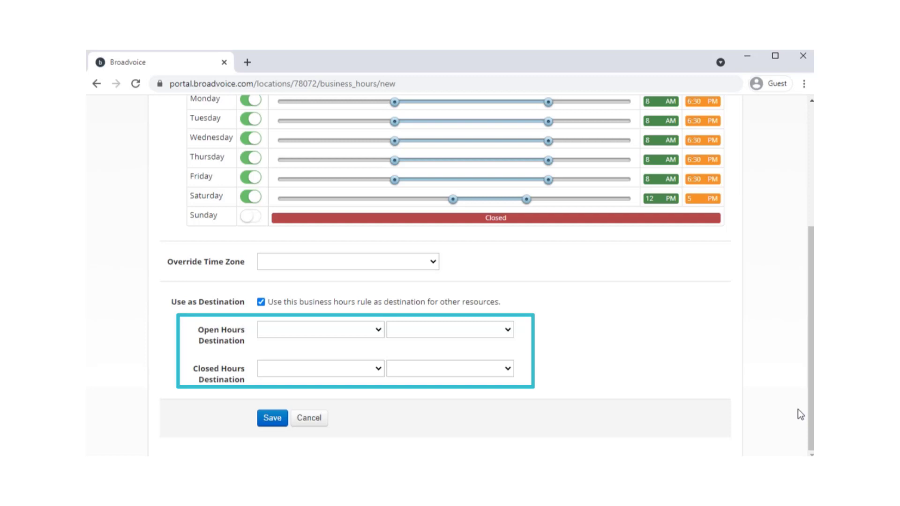
{"action": "left_click", "coordinate": [379, 330]}
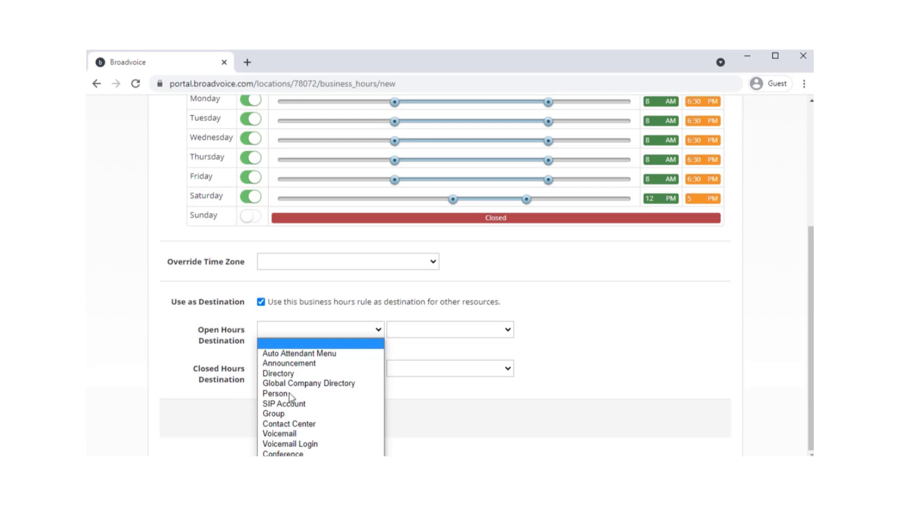
{"action": "left_click", "coordinate": [274, 394]}
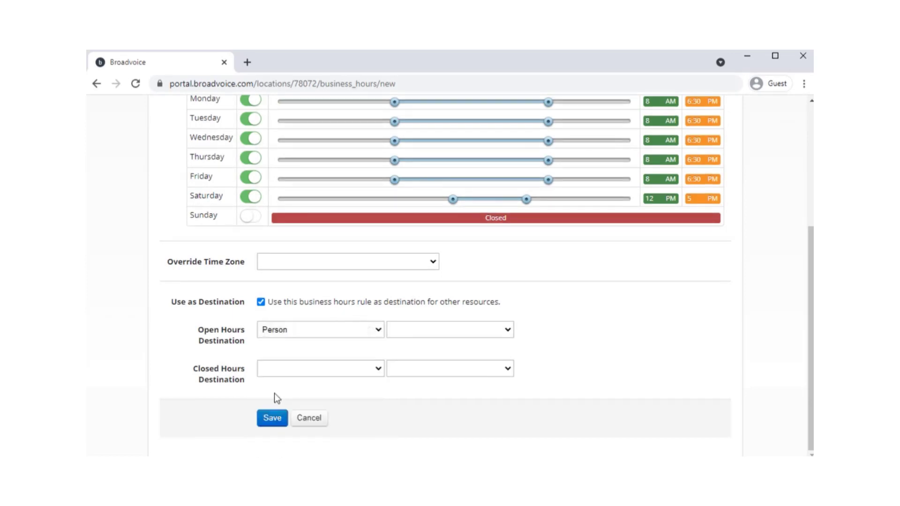
{"action": "left_click", "coordinate": [508, 329]}
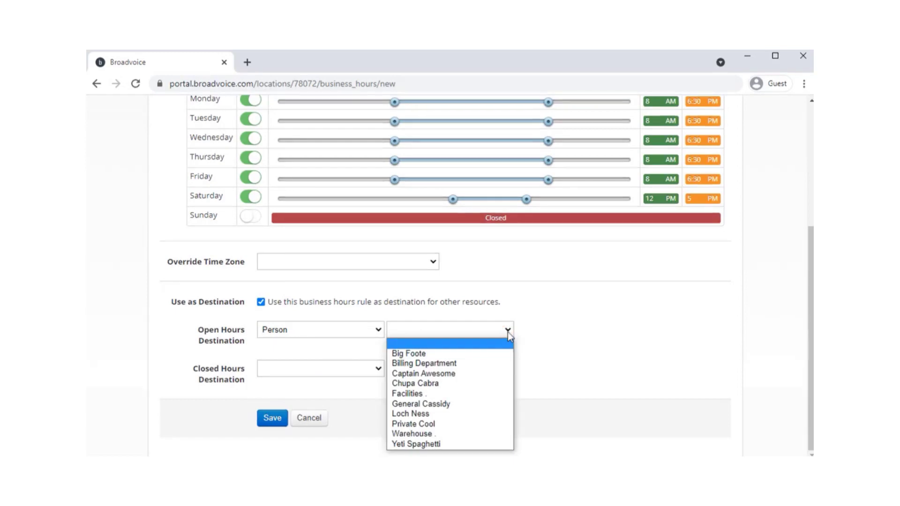
{"action": "left_click", "coordinate": [443, 374]}
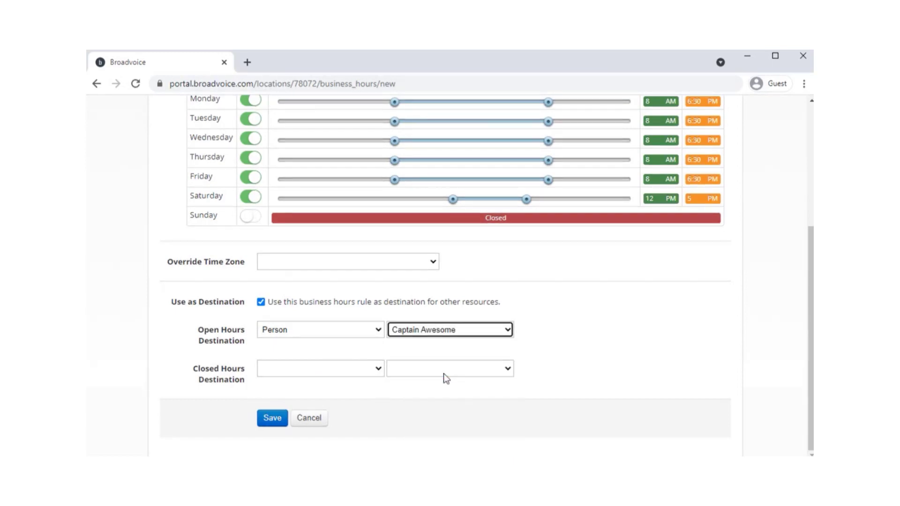
Route closed hours to the After Hours Auto Attendant under Auto Attendant Menu, and save the rule.
{"action": "left_click", "coordinate": [379, 370]}
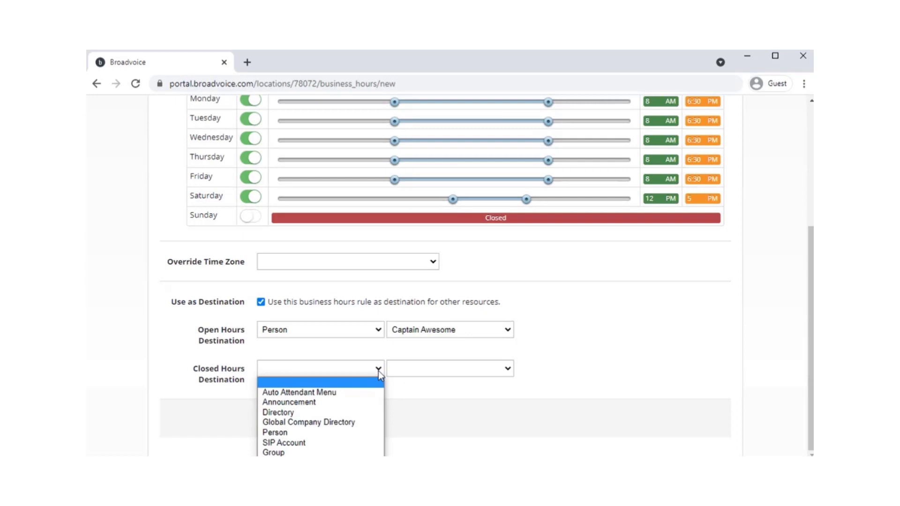
{"action": "left_click", "coordinate": [302, 392]}
{"action": "left_click", "coordinate": [509, 368]}
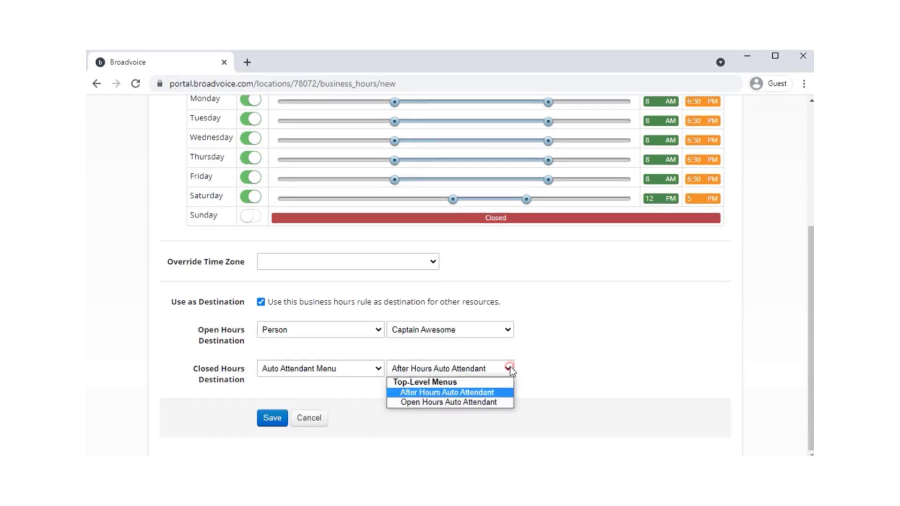
{"action": "left_click", "coordinate": [480, 393]}
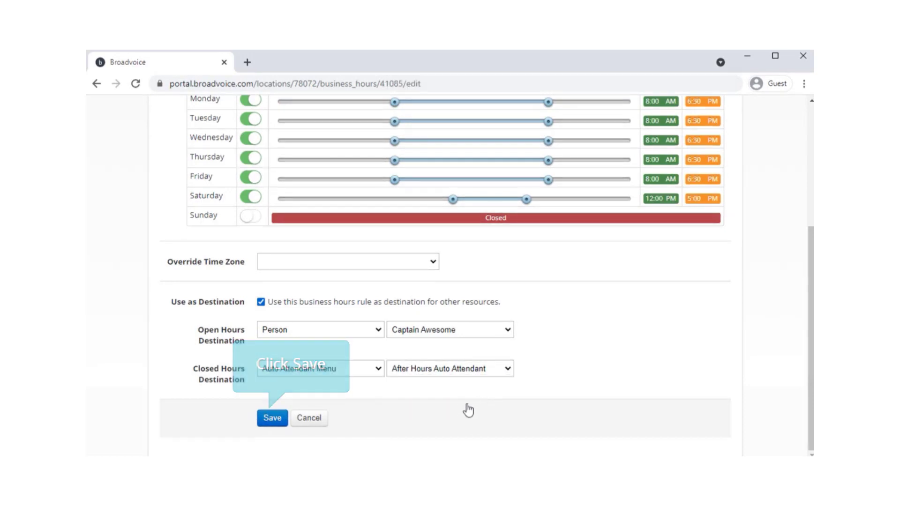
{"action": "left_click", "coordinate": [272, 419]}
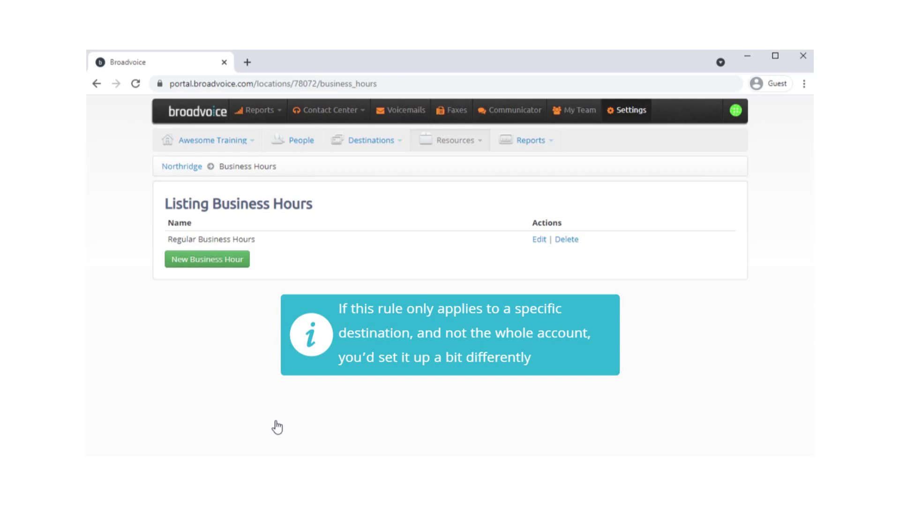
Edit the Regular Business Hours rule to disable its use as a destination, and save it.
{"action": "left_click", "coordinate": [537, 239]}
{"action": "scroll", "coordinate": [809, 447], "scroll_direction": "down", "scroll_amount": 5}
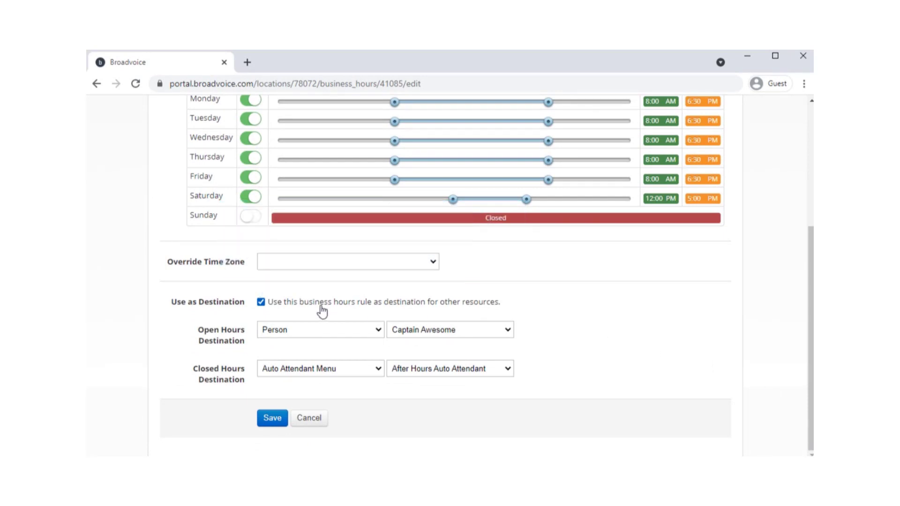
{"action": "left_click", "coordinate": [261, 302]}
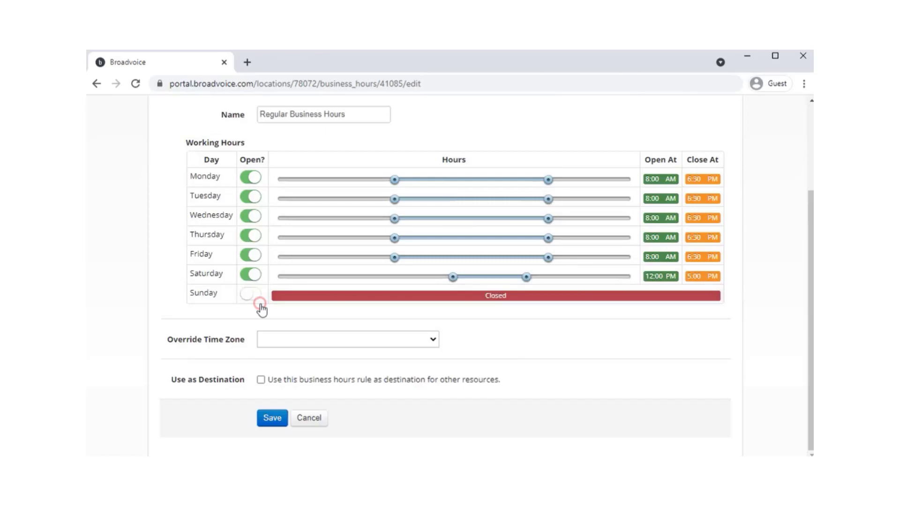
{"action": "left_click", "coordinate": [273, 420]}
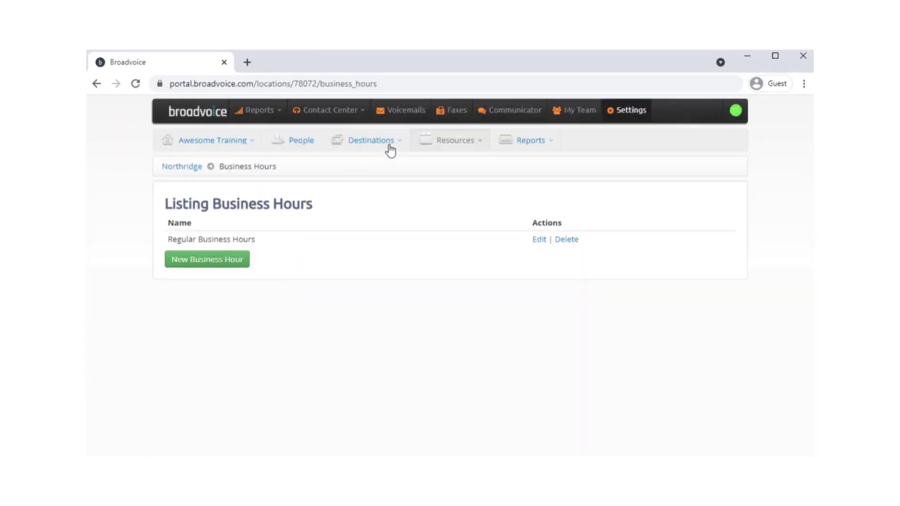
Enable business hours for the Customer Service group and select the Regular Business Hours rule.
{"action": "left_click", "coordinate": [402, 149]}
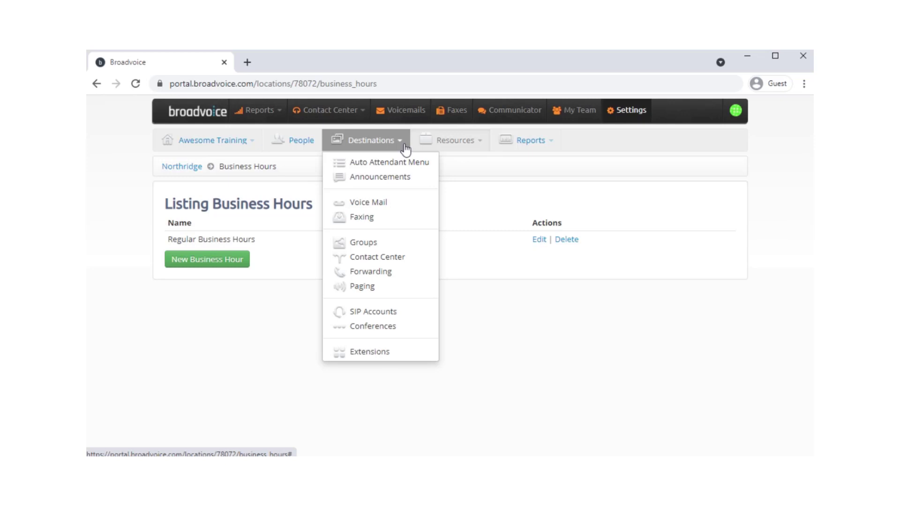
{"action": "left_click", "coordinate": [366, 243]}
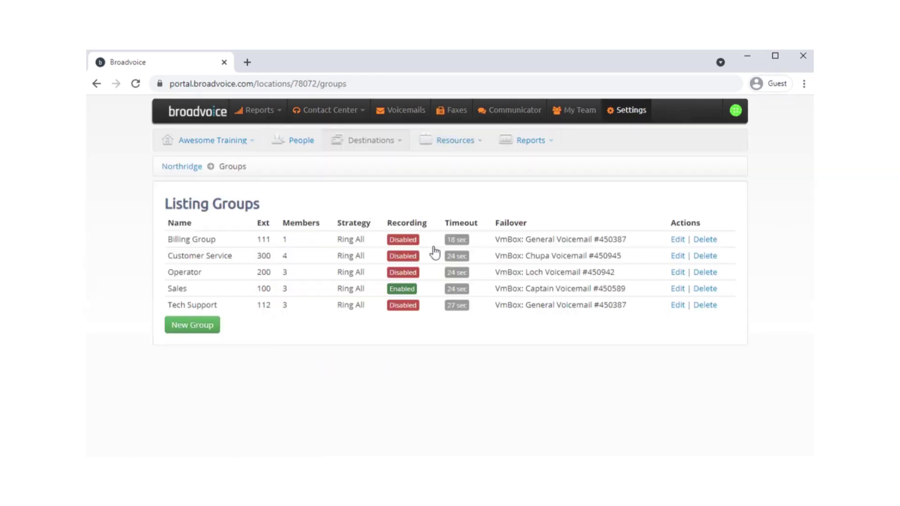
{"action": "left_click", "coordinate": [679, 258]}
{"action": "left_click_drag", "start_coordinate": [809, 229], "coordinate": [813, 441]}
{"action": "left_click", "coordinate": [261, 369]}
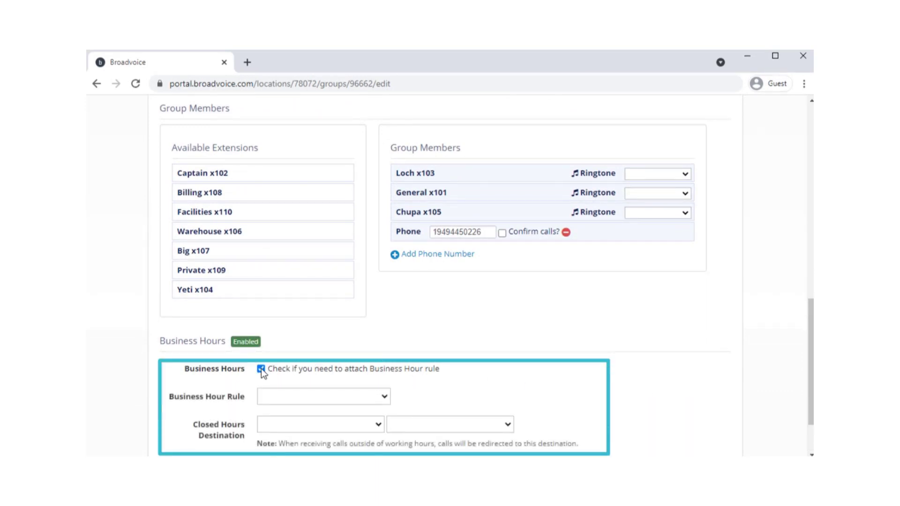
{"action": "left_click", "coordinate": [384, 397]}
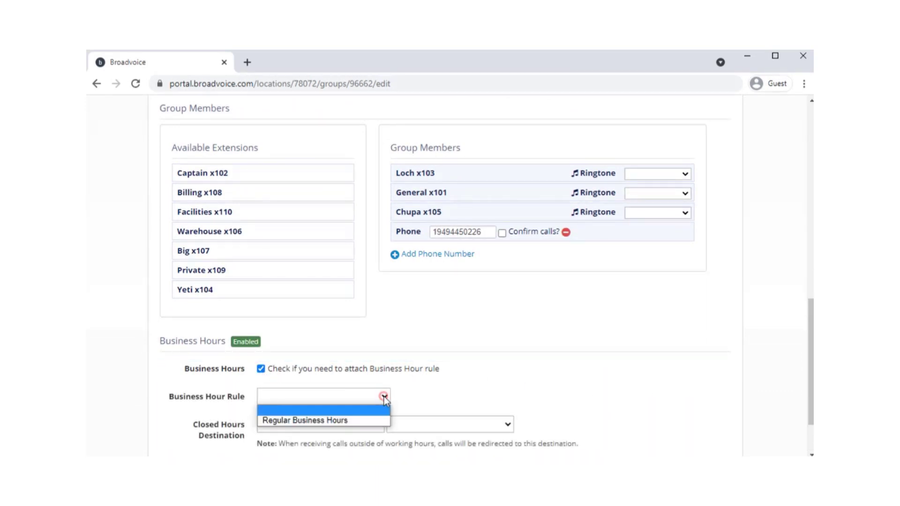
{"action": "left_click", "coordinate": [338, 421]}
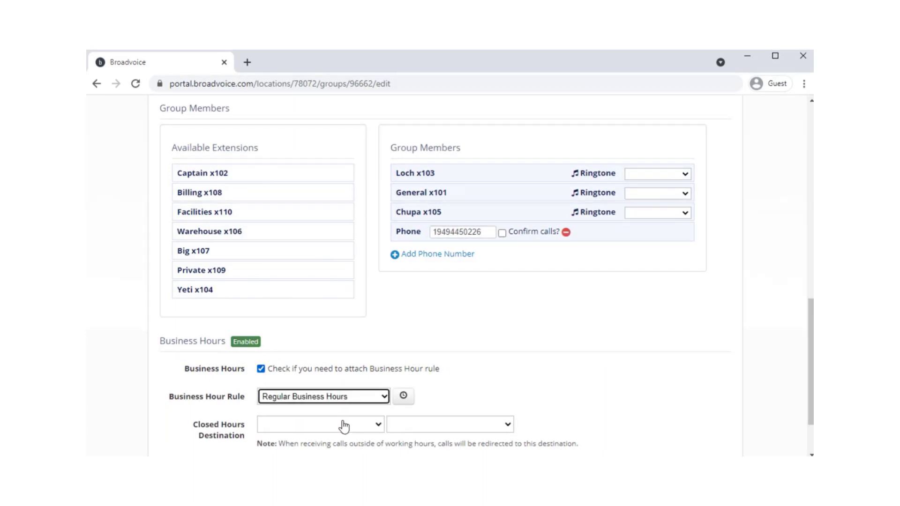
Review the schedule of the attached business hour rule, then detach it and cancel editing the Customer Service group.
{"action": "left_click", "coordinate": [404, 396]}
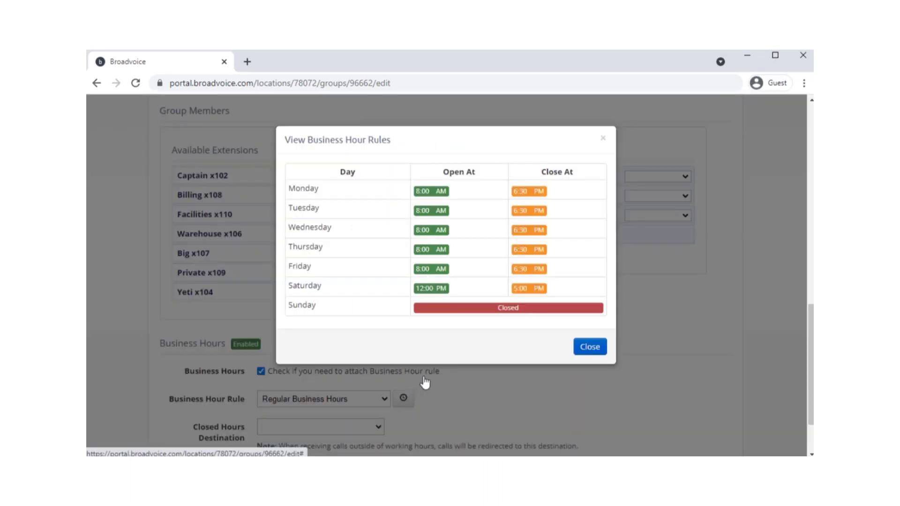
{"action": "left_click", "coordinate": [590, 348]}
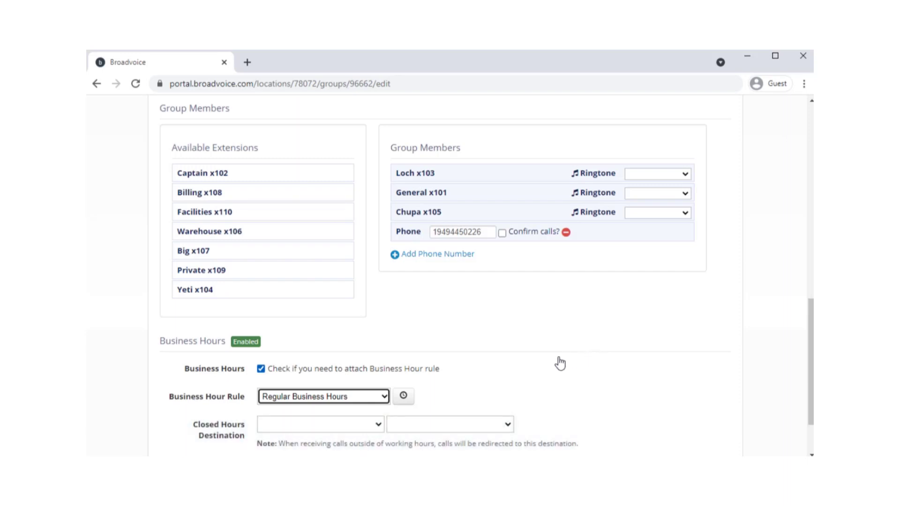
{"action": "left_click", "coordinate": [261, 370]}
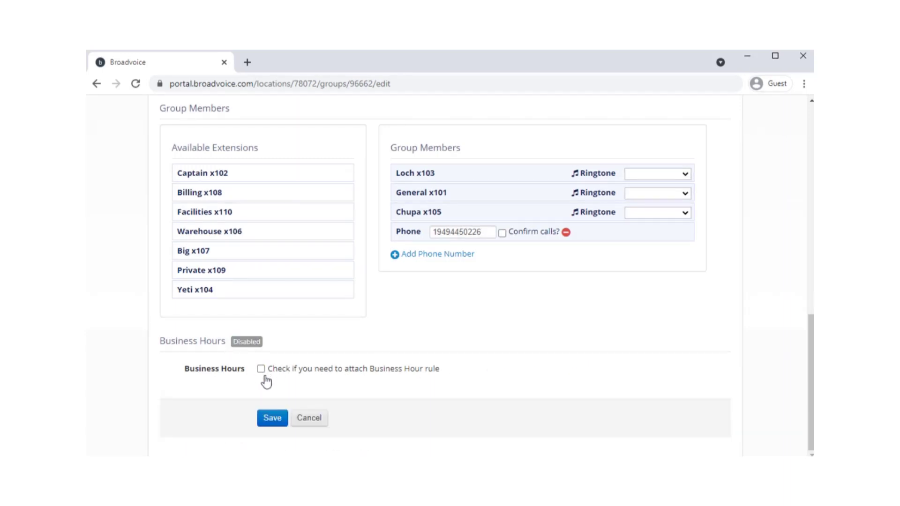
{"action": "left_click", "coordinate": [311, 419]}
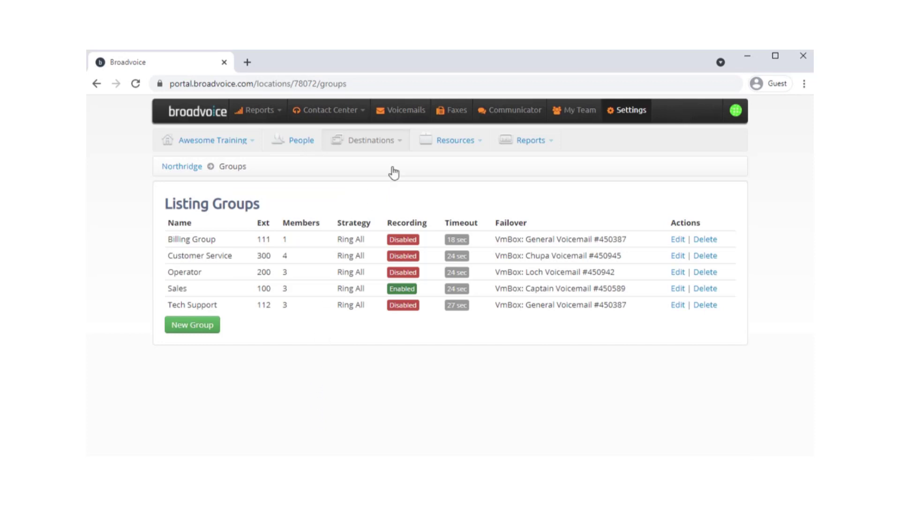
Reopen the Regular Business Hours rule for editing and enable its use as a destination for other resources.
{"action": "left_click", "coordinate": [463, 144]}
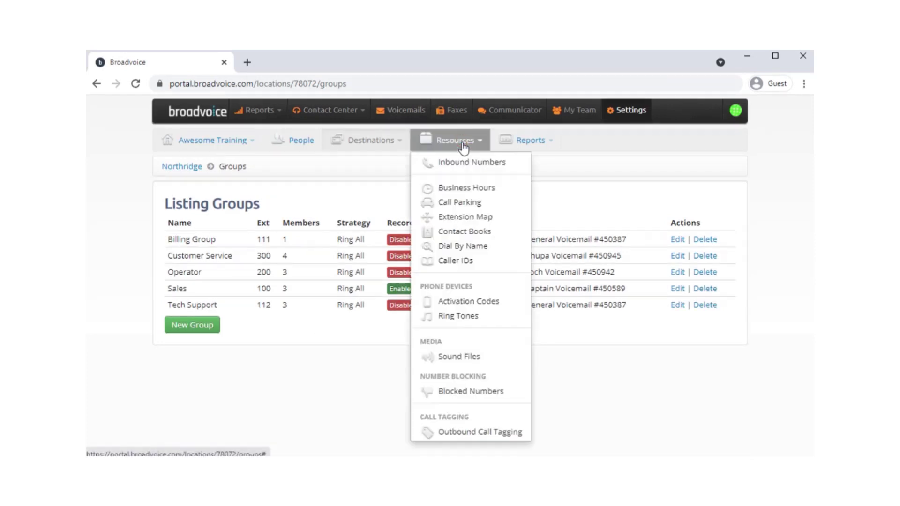
{"action": "left_click", "coordinate": [475, 189]}
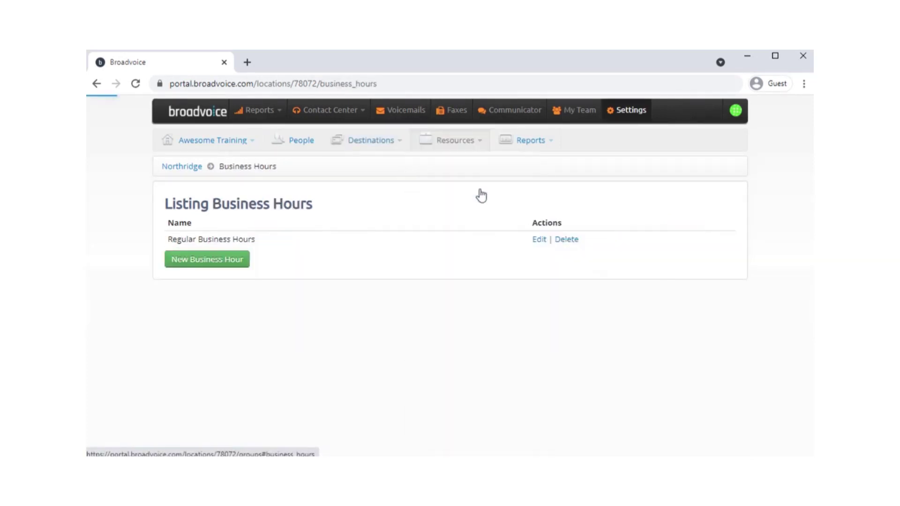
{"action": "left_click", "coordinate": [539, 240]}
{"action": "left_click_drag", "start_coordinate": [813, 293], "coordinate": [813, 395]}
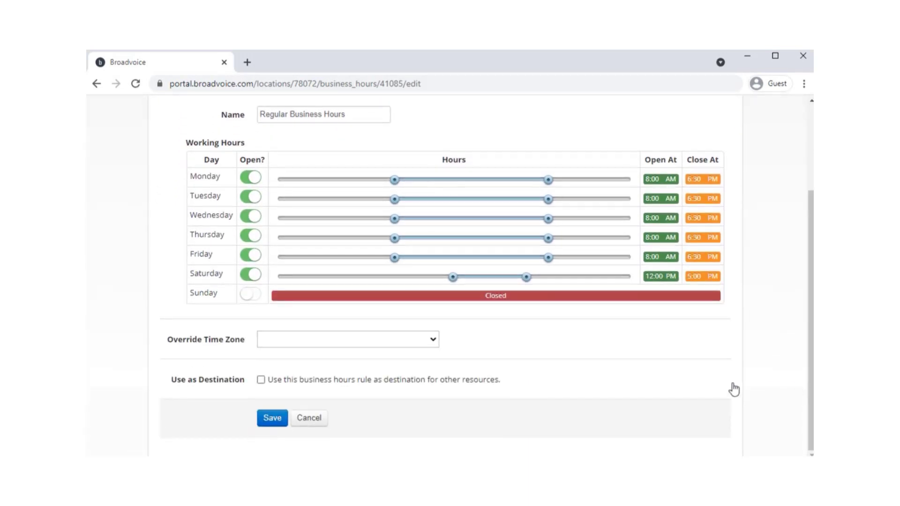
{"action": "left_click", "coordinate": [261, 380]}
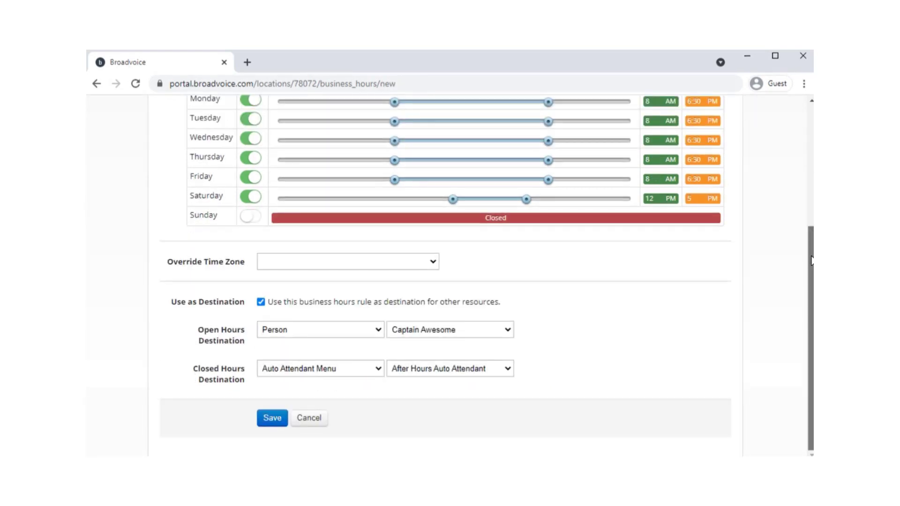
Add a holiday to the Regular Business Hours rule and set its date to 07/04/2021.
{"action": "left_click_drag", "start_coordinate": [808, 245], "coordinate": [806, 124]}
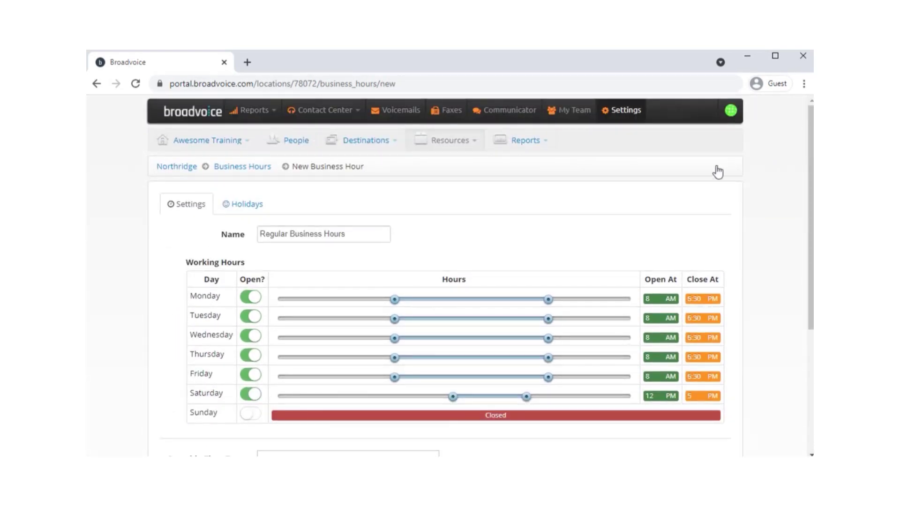
{"action": "left_click", "coordinate": [247, 205]}
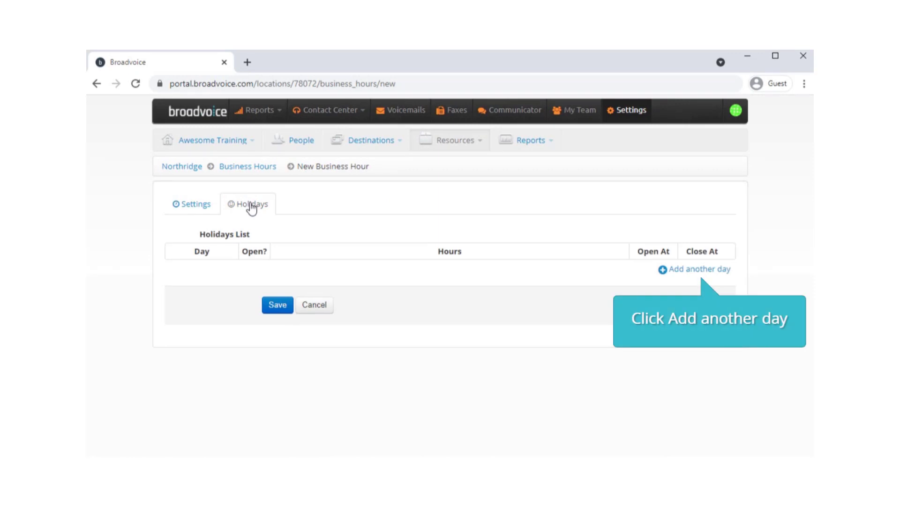
{"action": "left_click", "coordinate": [690, 271]}
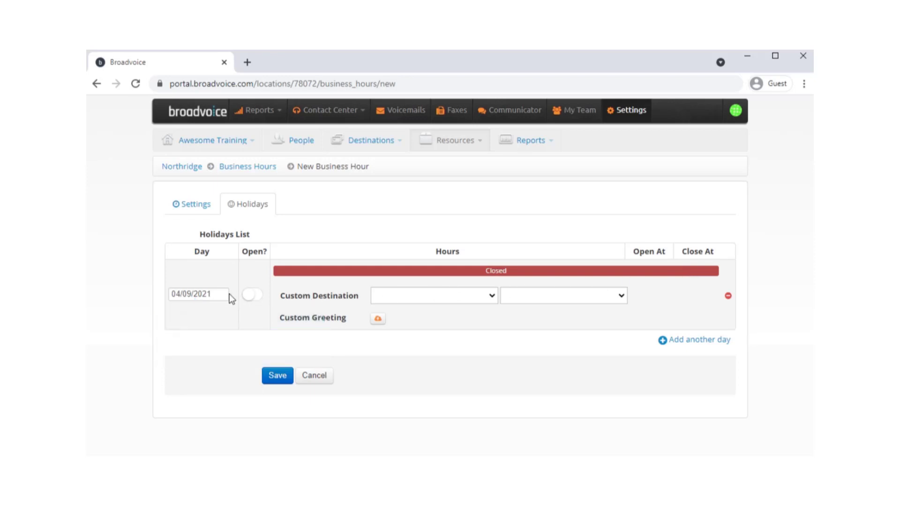
{"action": "left_click", "coordinate": [191, 295]}
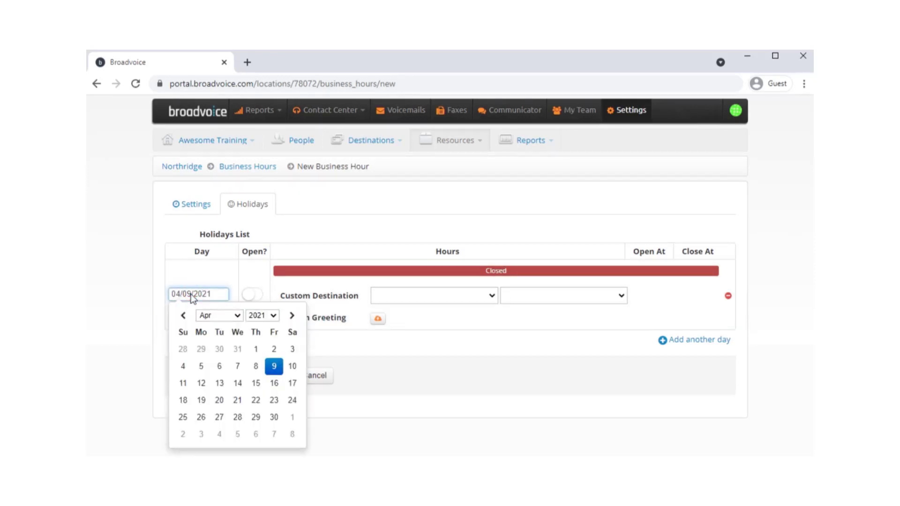
{"action": "left_click", "coordinate": [235, 316]}
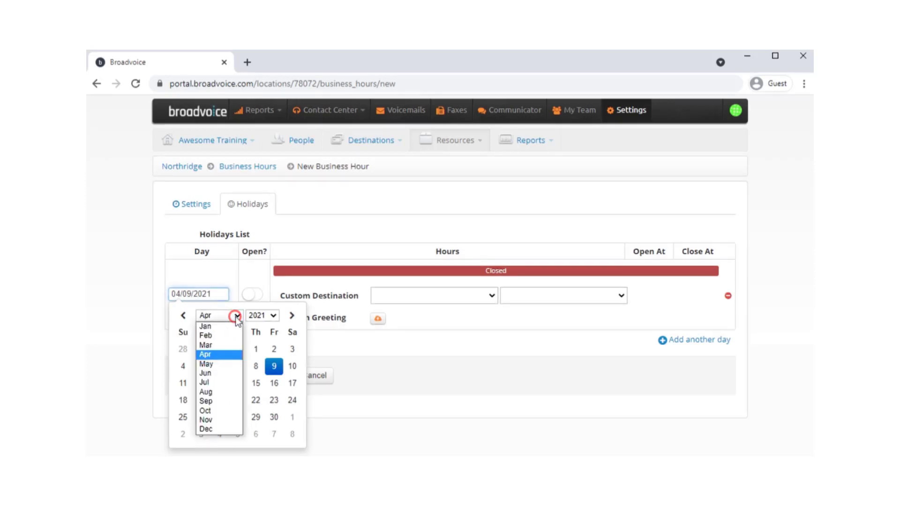
{"action": "left_click", "coordinate": [204, 382]}
{"action": "left_click", "coordinate": [186, 370]}
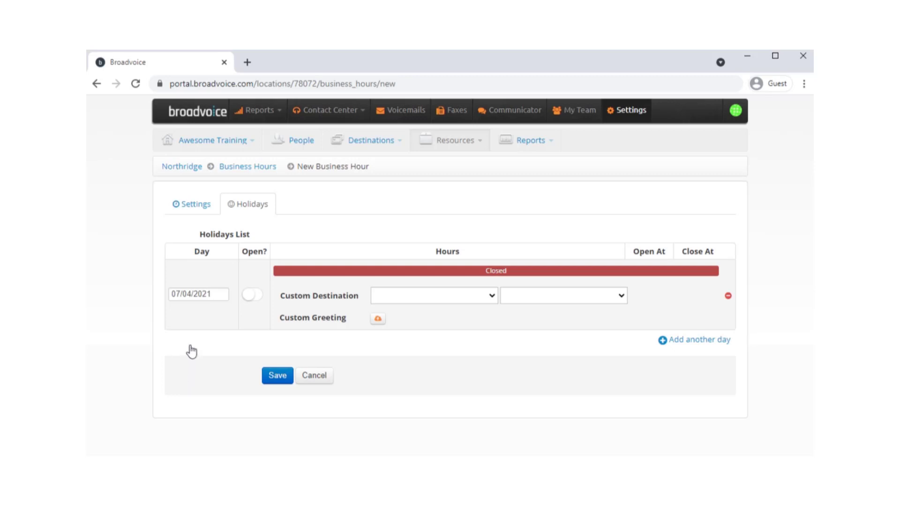
Try opening the 07/04/2021 holiday from 12 PM to 5 PM, and switch the day back to closed.
{"action": "left_click", "coordinate": [252, 295]}
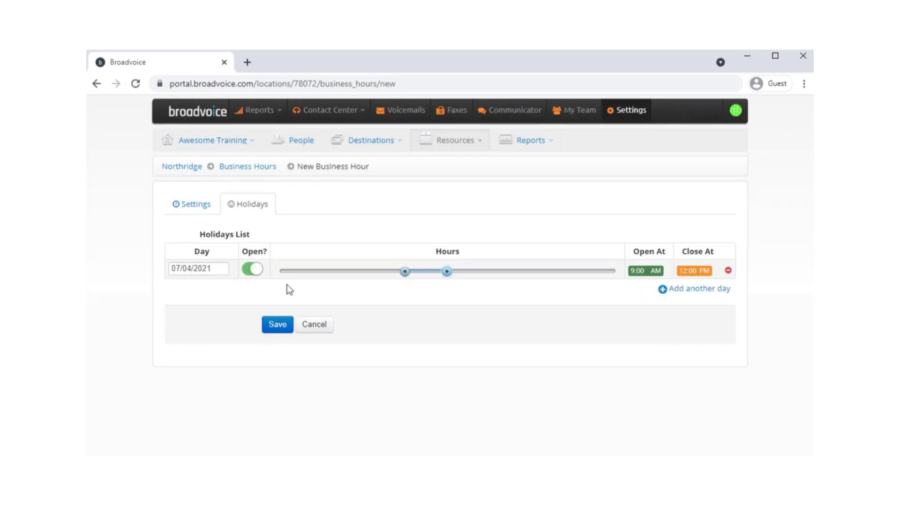
{"action": "left_click_drag", "start_coordinate": [449, 274], "coordinate": [509, 287]}
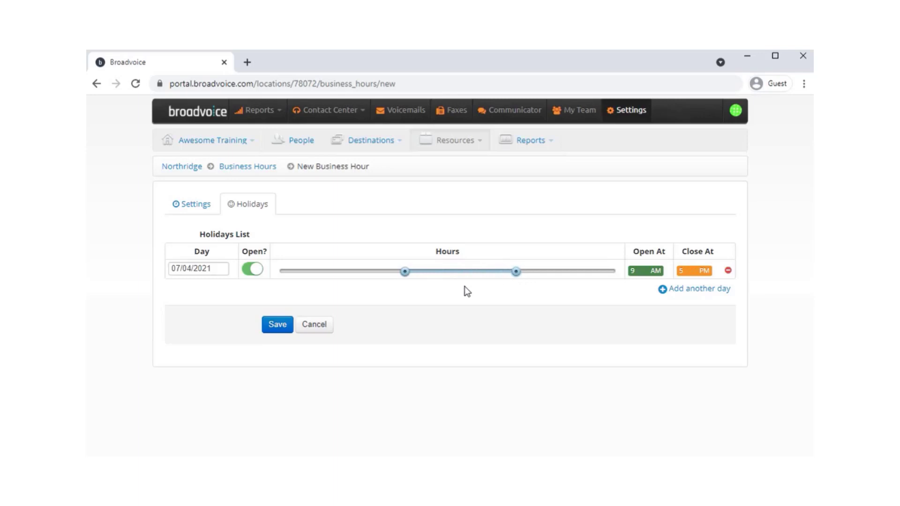
{"action": "left_click_drag", "start_coordinate": [409, 275], "coordinate": [452, 280]}
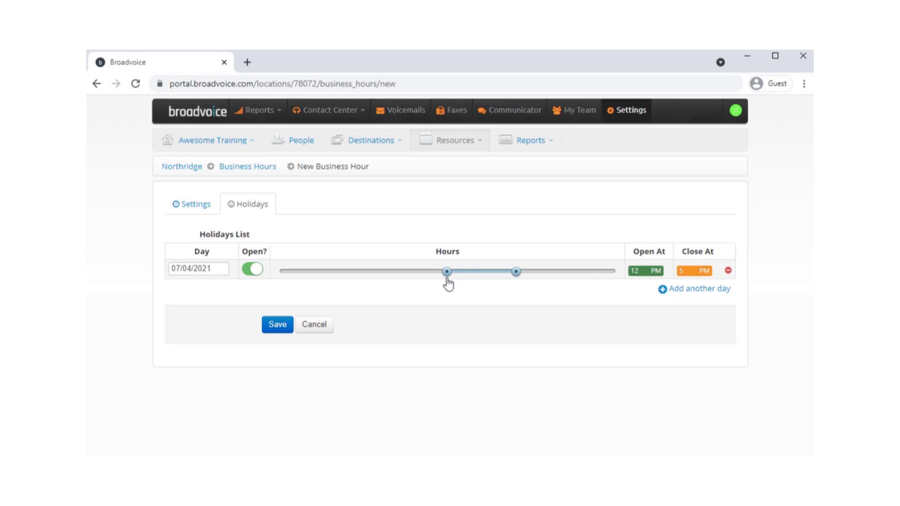
{"action": "left_click", "coordinate": [248, 273]}
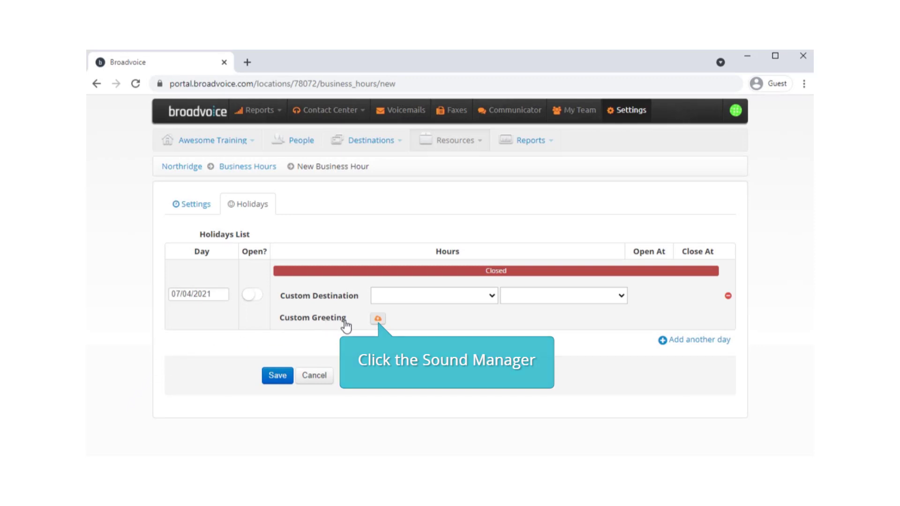
Assign the existing Holiday Closure Announcement as the holiday's custom greeting and save the business hours rule.
{"action": "left_click", "coordinate": [379, 319]}
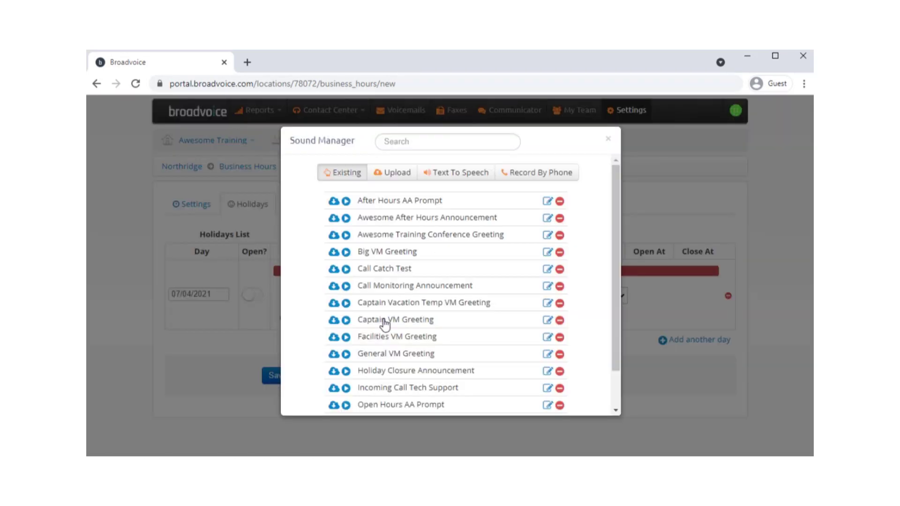
{"action": "left_click", "coordinate": [378, 370]}
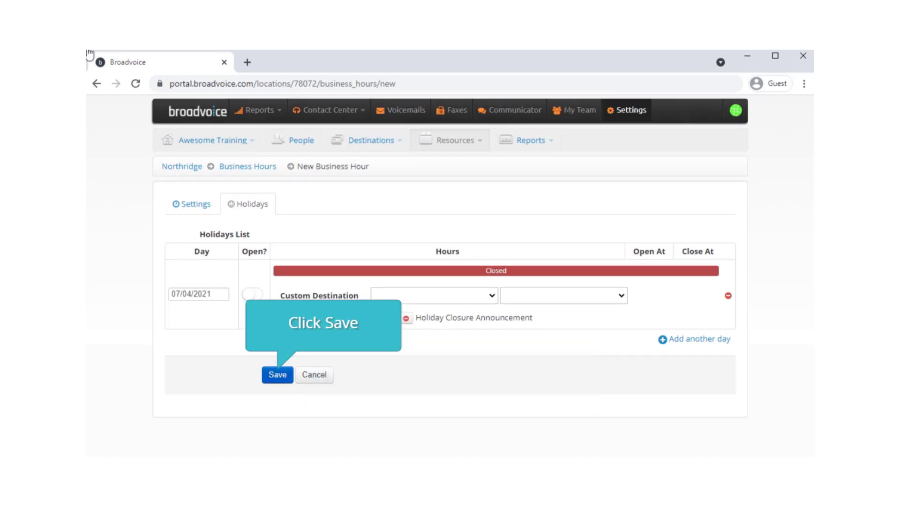
{"action": "left_click", "coordinate": [279, 375]}
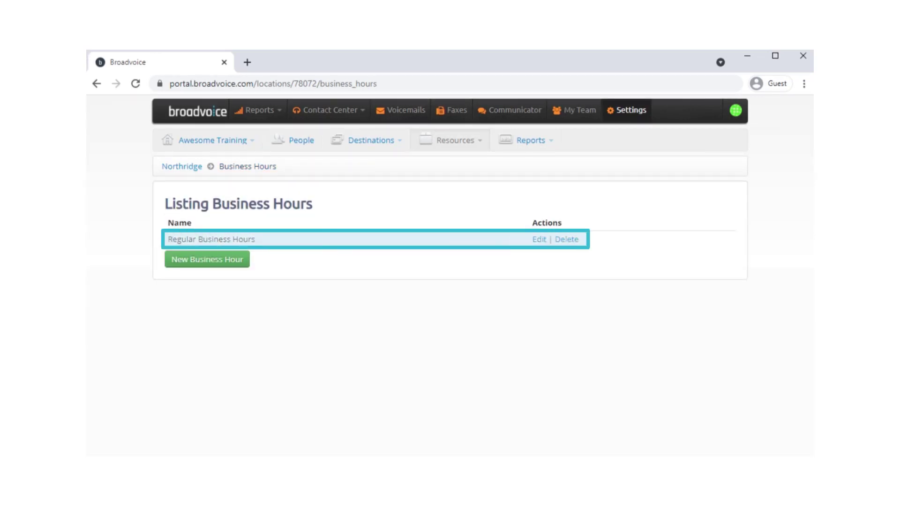